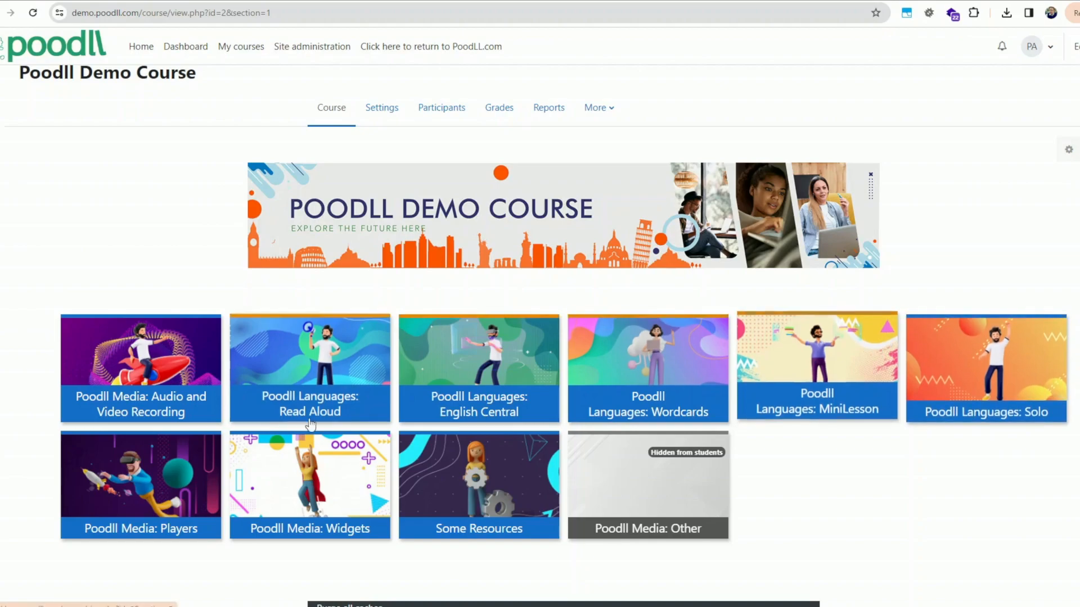
- Open the Whiteboard Annotation Assignment in the Poodll Media: Audio and Video Recording section and start a submission
left_click(175, 398)
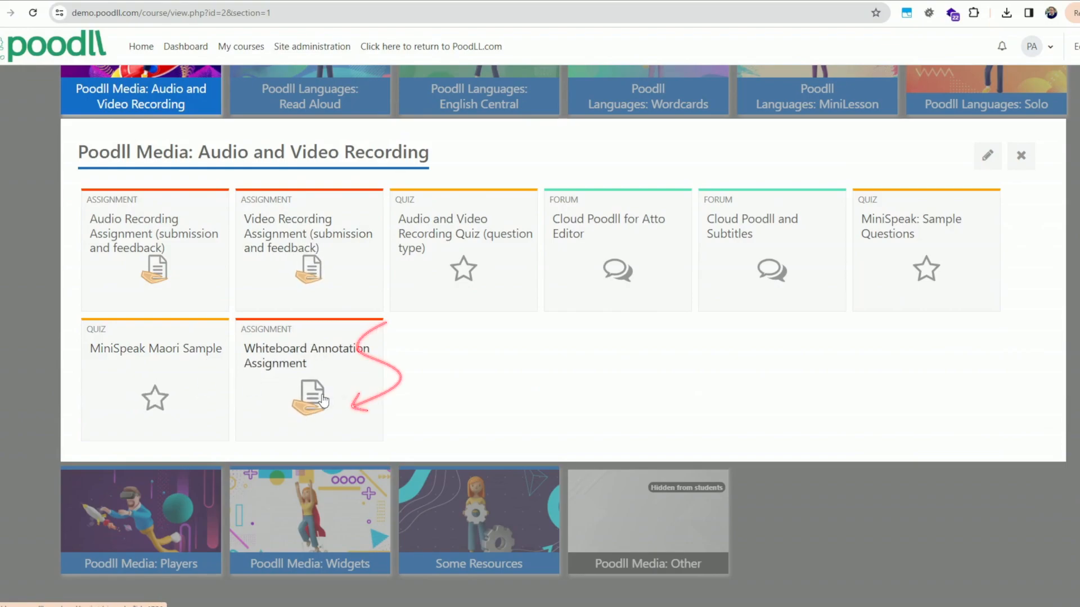
left_click(336, 375)
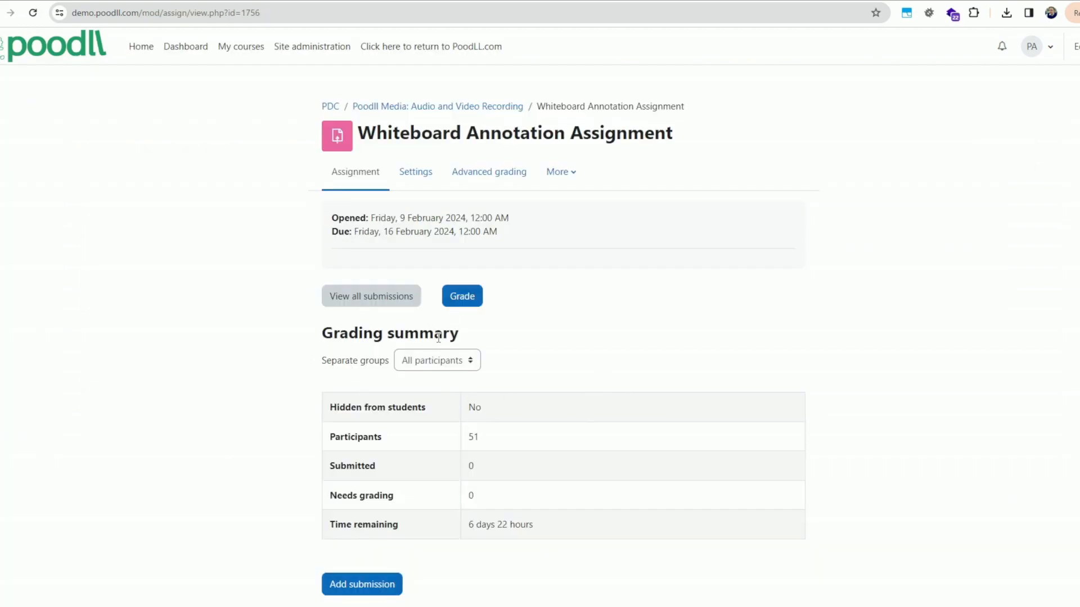
scroll(343, 426, "down", 3)
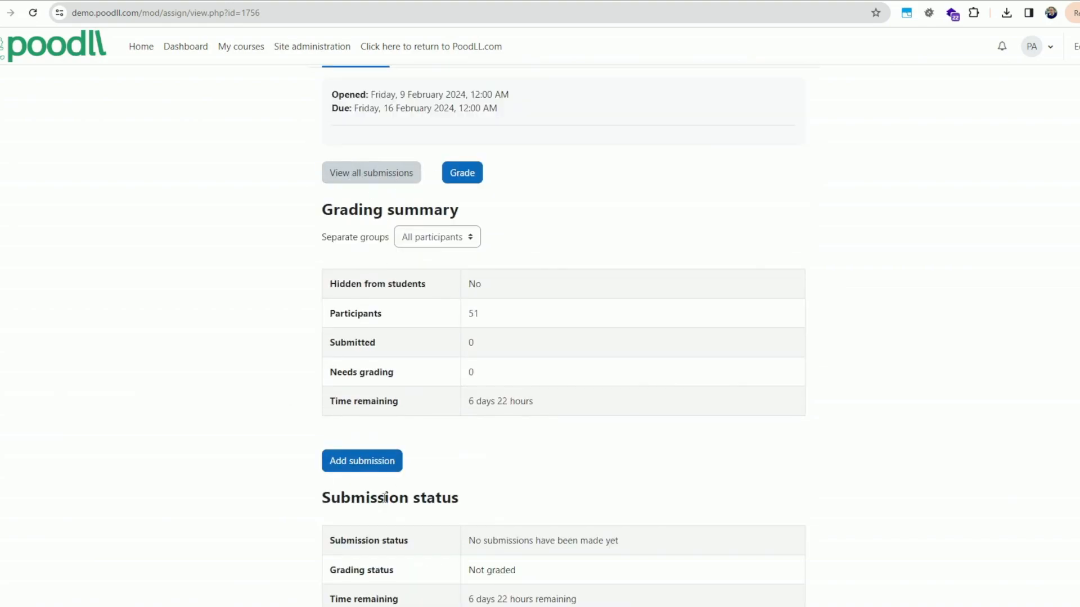
scroll(372, 499, "down", 3)
left_click(363, 288)
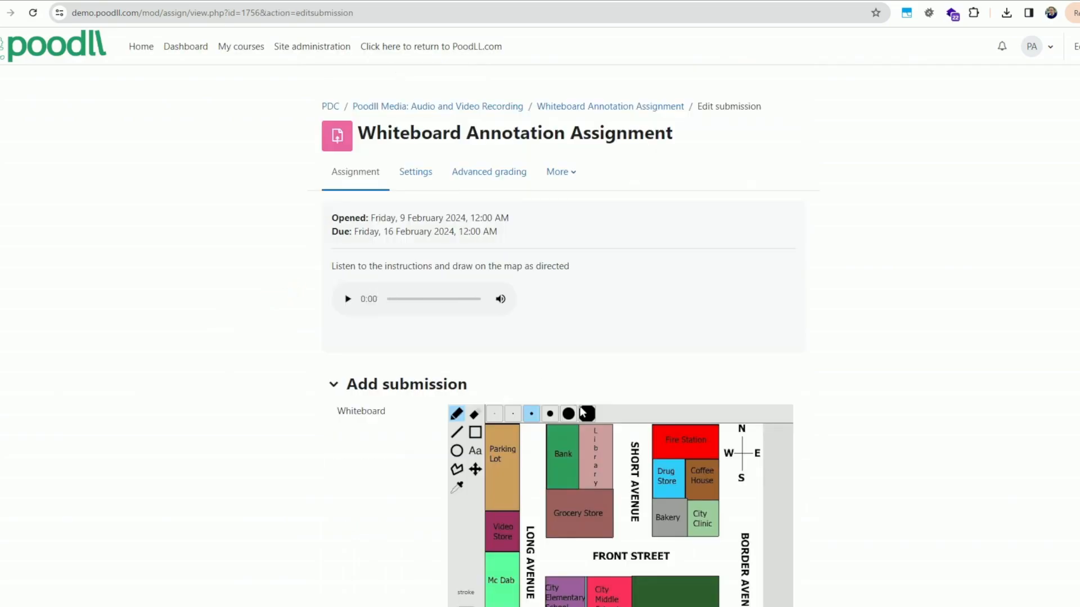
- Play the assignment's audio instructions and look over the whiteboard map they refer to
scroll(581, 418, "down", 1)
scroll(507, 394, "down", 1)
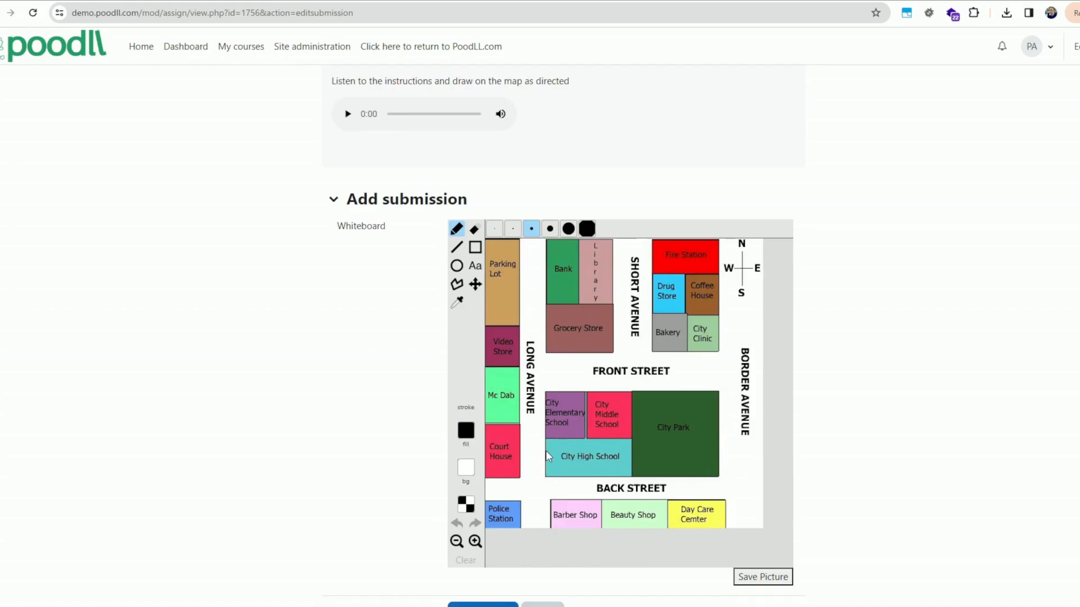
scroll(535, 466, "up", 1)
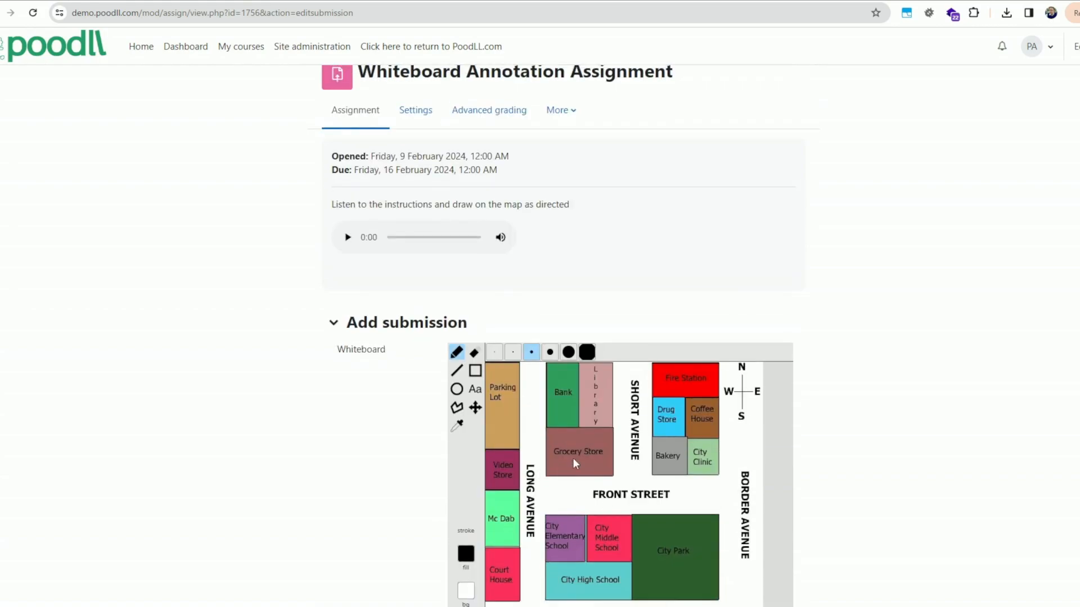
scroll(613, 463, "down", 1)
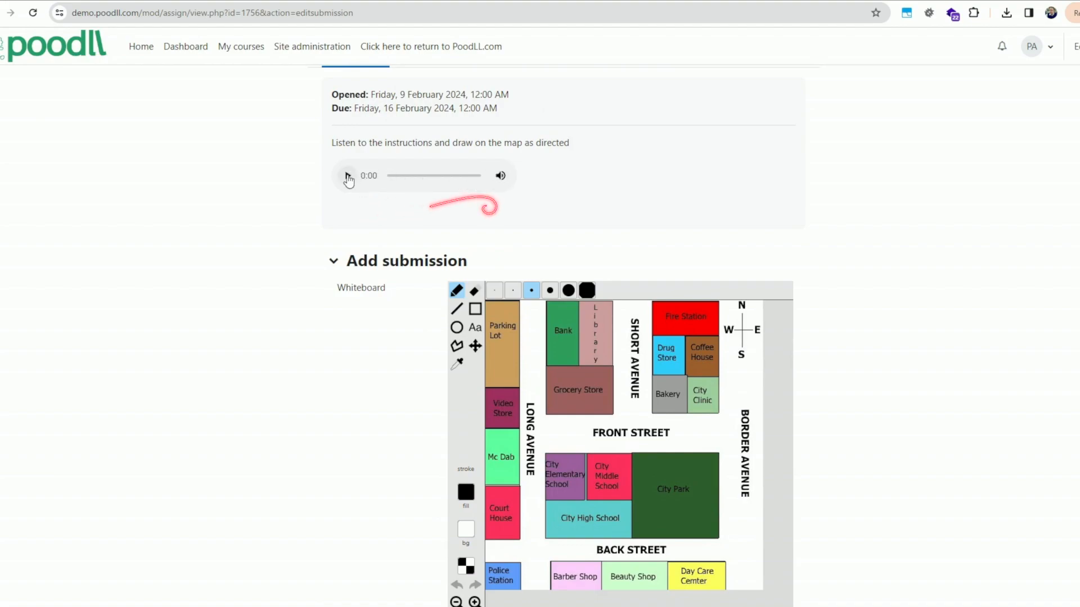
left_click(348, 177)
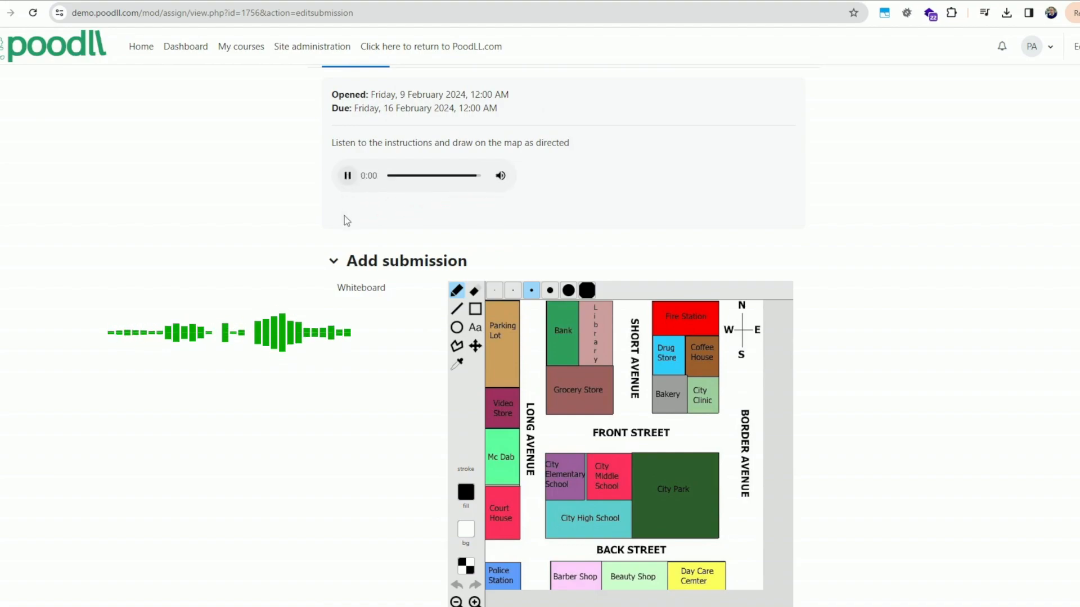
scroll(369, 311, "down", 1)
scroll(370, 311, "down", 1)
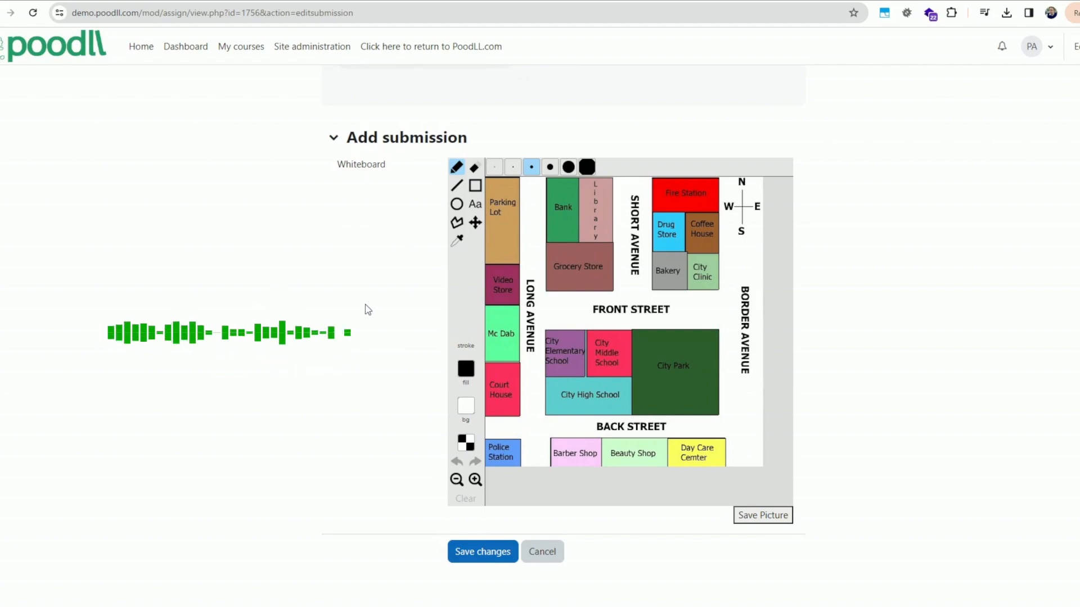
scroll(367, 309, "up", 1)
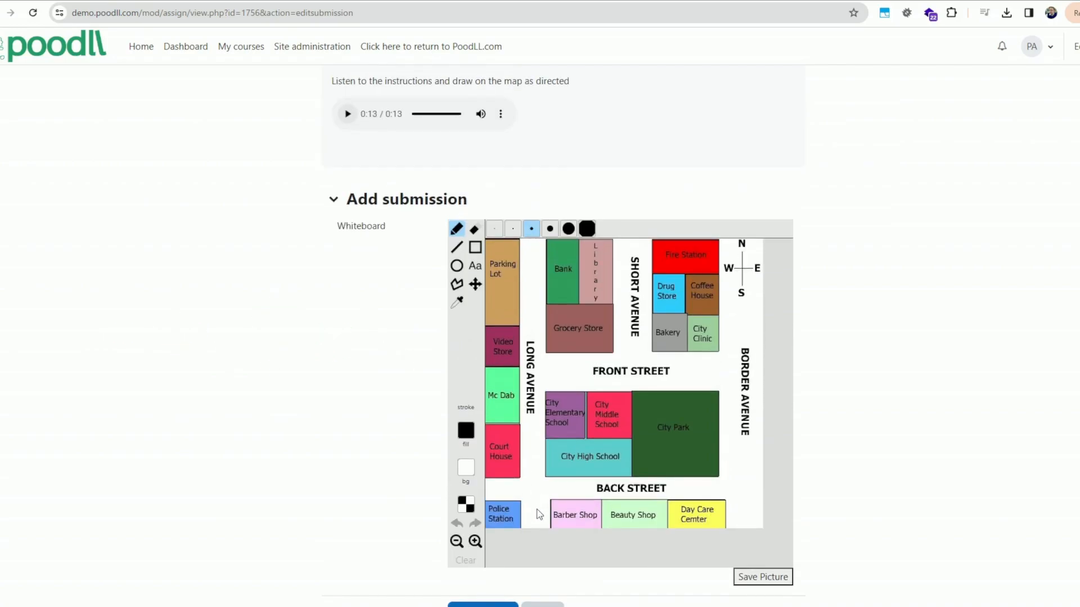
- Draw a freehand route on the map from the Police Station along Long Avenue, Front Street and Short Avenue to the Drug Store
left_click_drag(530, 515, 530, 454)
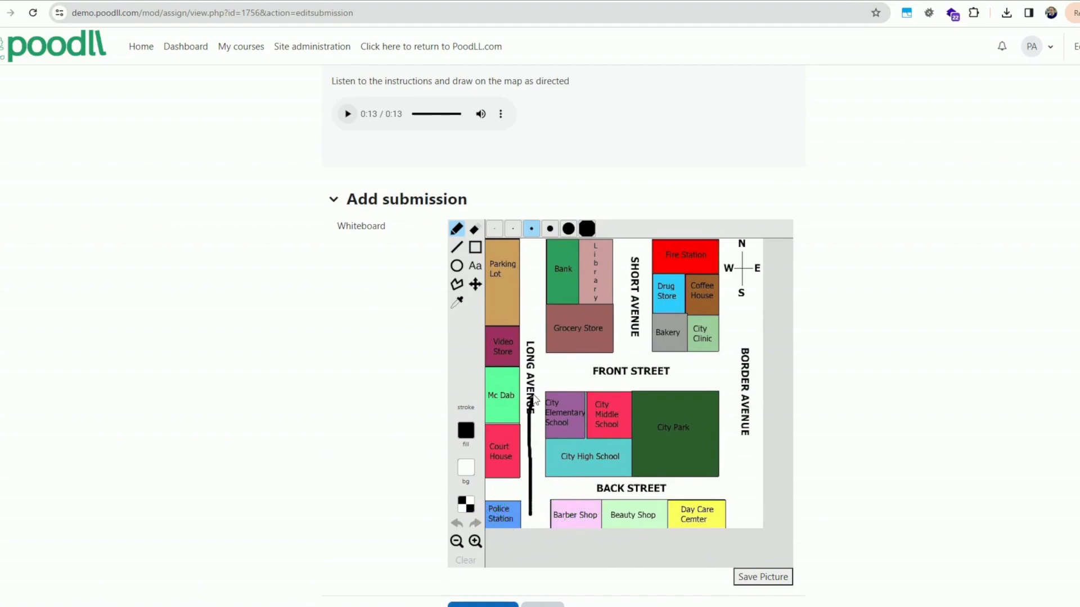
mouse_move(536, 376)
left_mouse_down()
mouse_move(537, 363)
mouse_move(631, 362)
mouse_move(626, 342)
left_mouse_up()
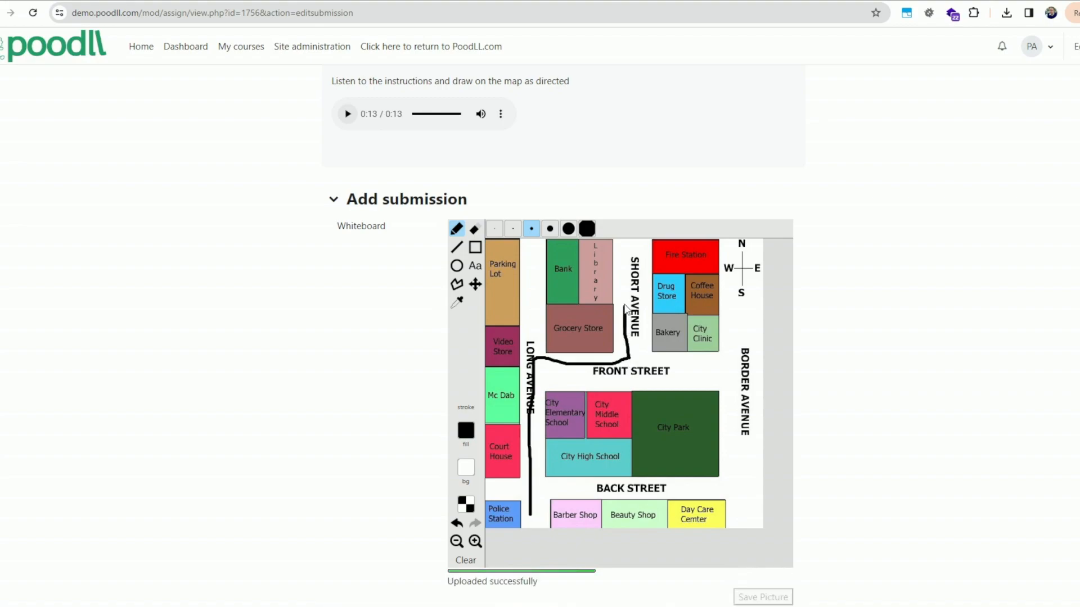
left_click_drag(650, 307, 652, 303)
- Undo the last part of the drawn route on the whiteboard and redo it
scroll(522, 415, "down", 1)
left_click(456, 523)
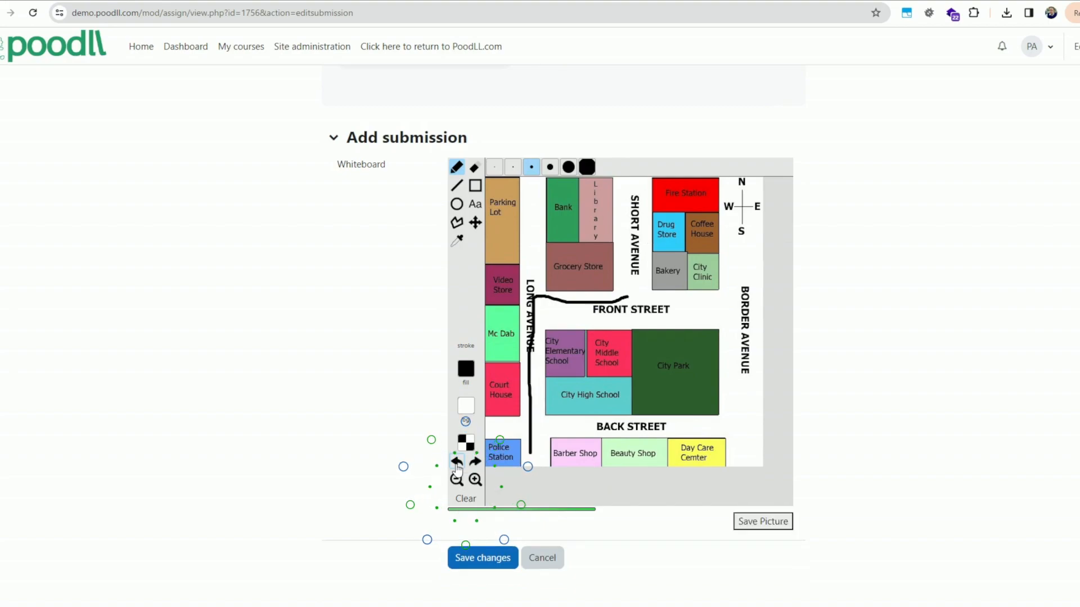
left_click(475, 462)
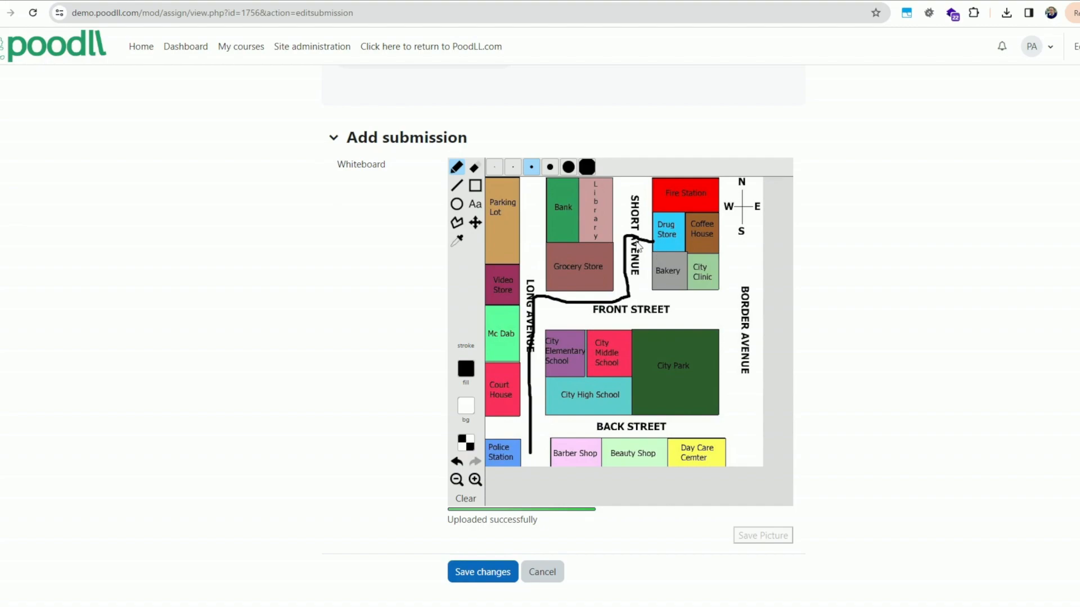
- Add the student's first name as text on the Drug Store and save the submission
left_click(476, 205)
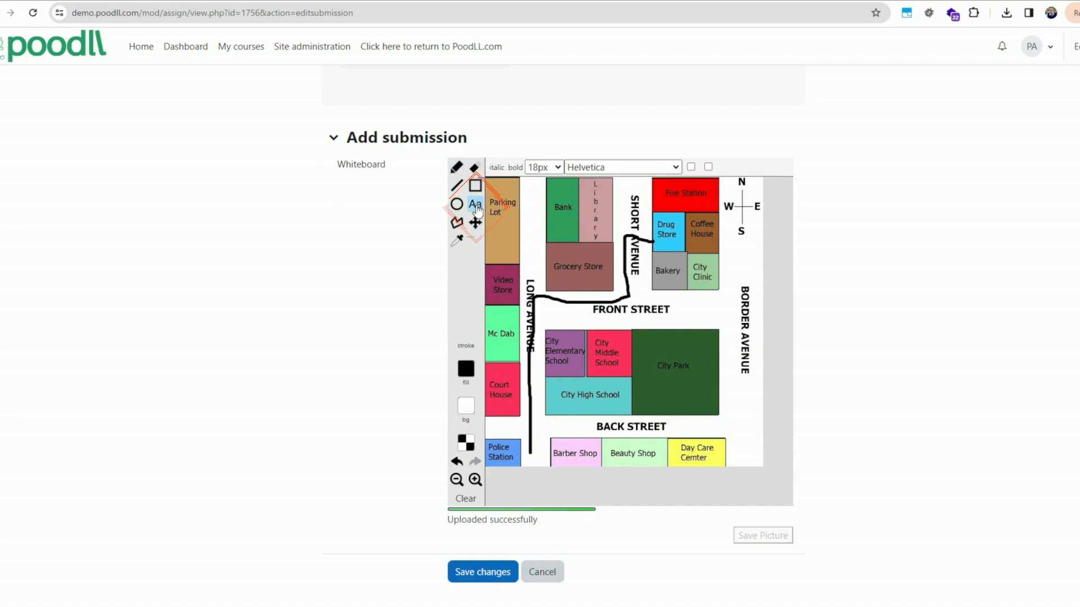
left_click(656, 235)
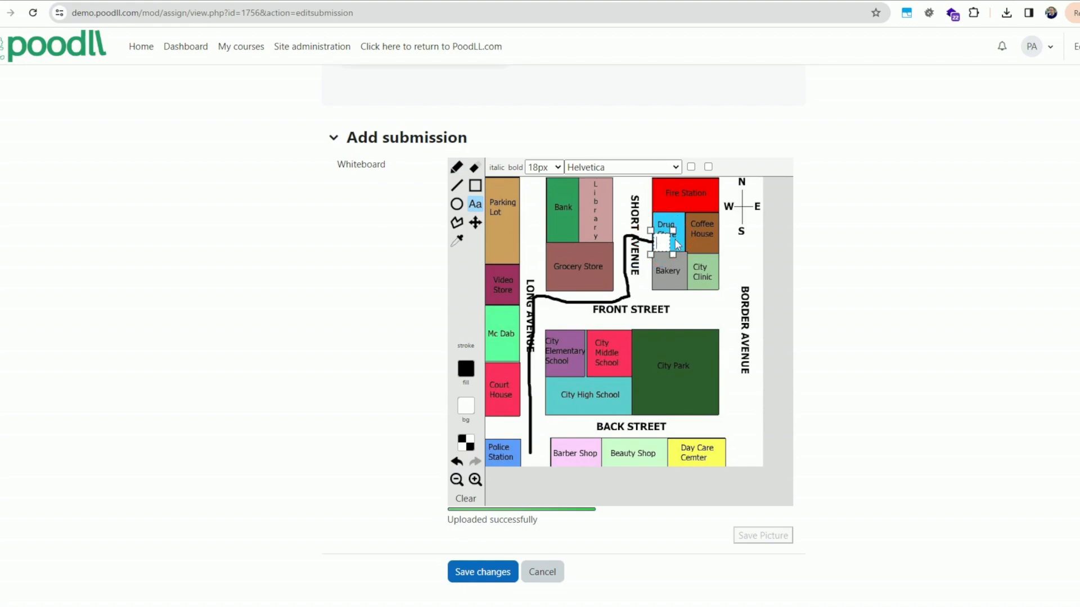
type("JUSTIN")
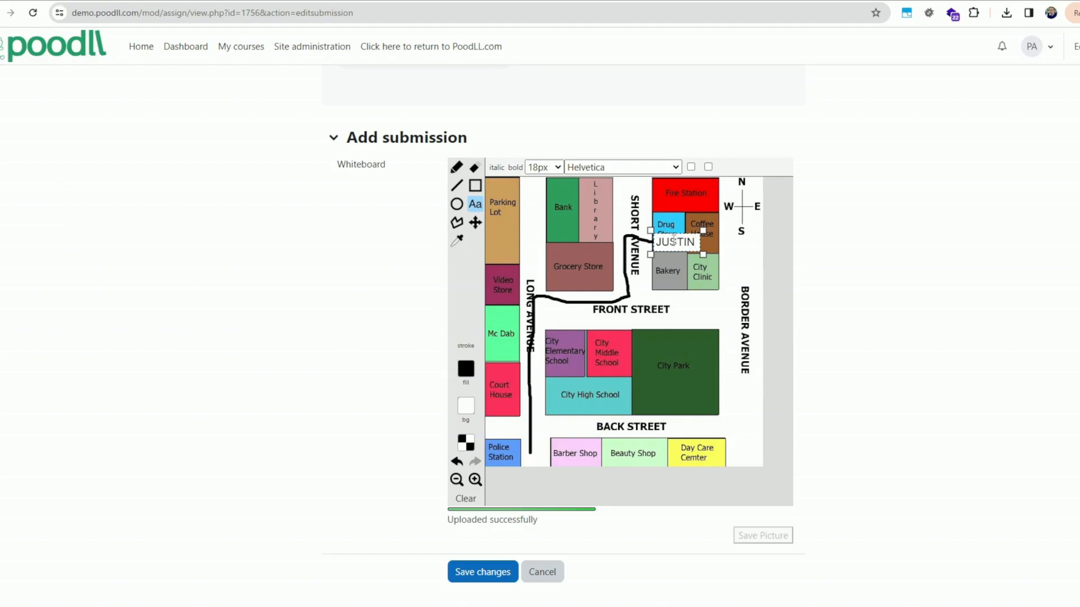
left_click(726, 330)
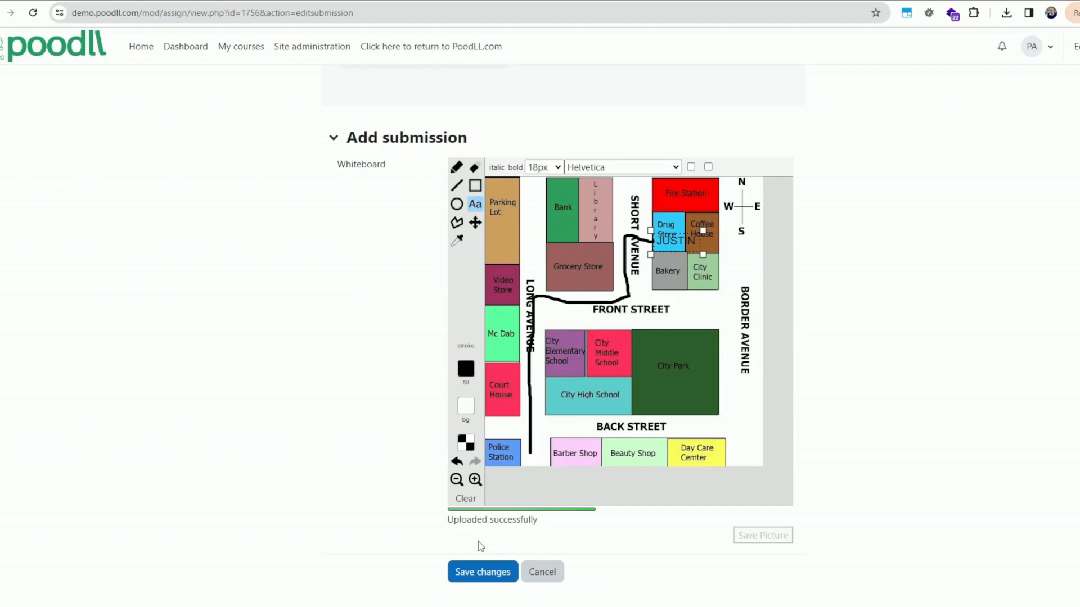
left_click(506, 577)
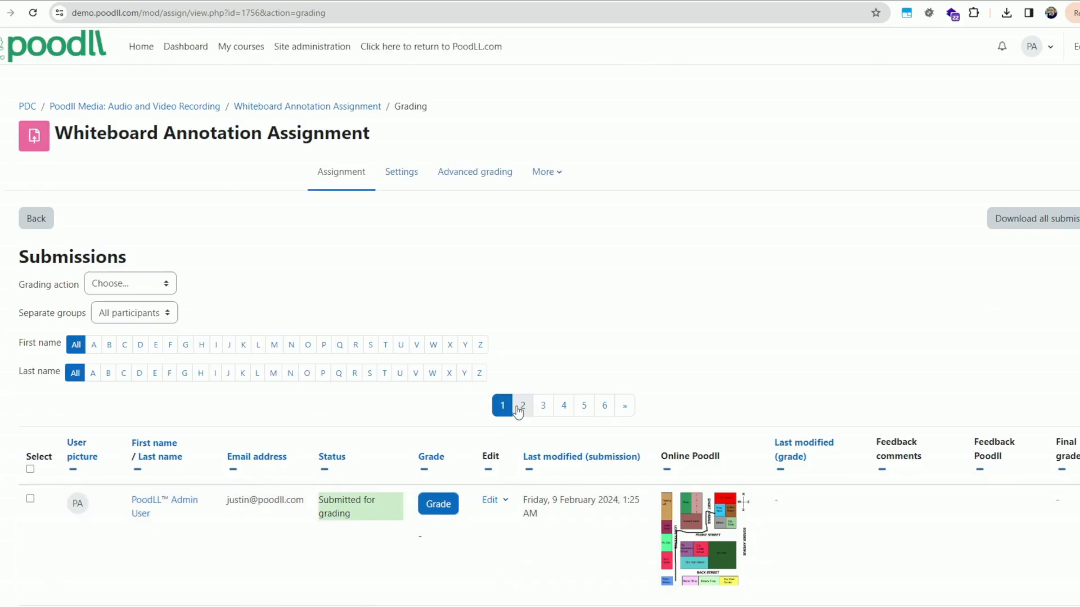
- Look over the submissions list, open the assignment's settings and examine the activity instructions for the spoken directions
scroll(518, 411, "down", 2)
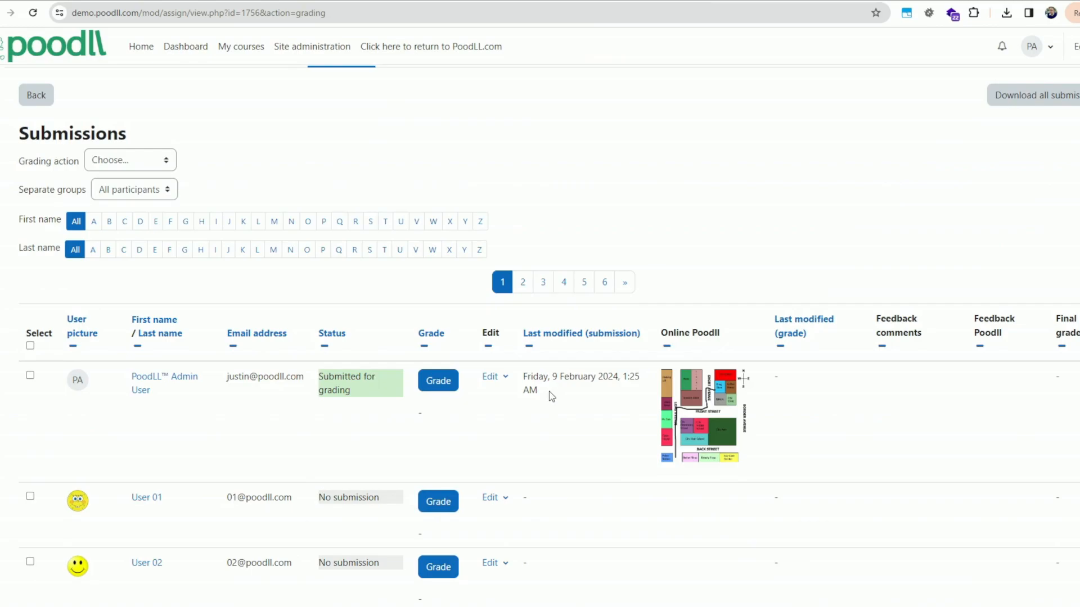
scroll(436, 345, "up", 3)
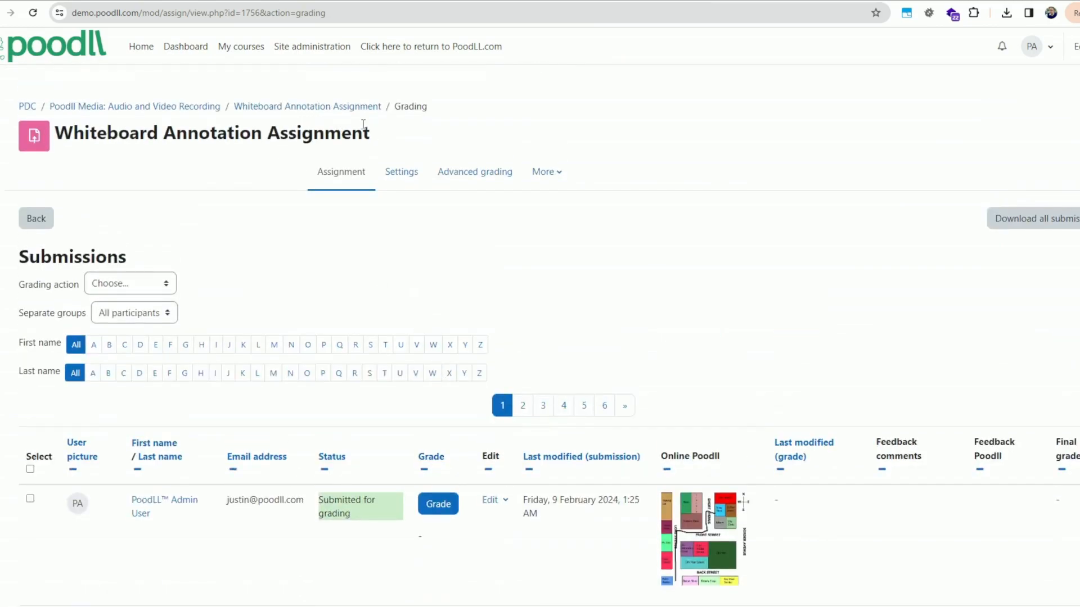
left_click(400, 172)
scroll(396, 208, "down", 1)
scroll(394, 203, "down", 3)
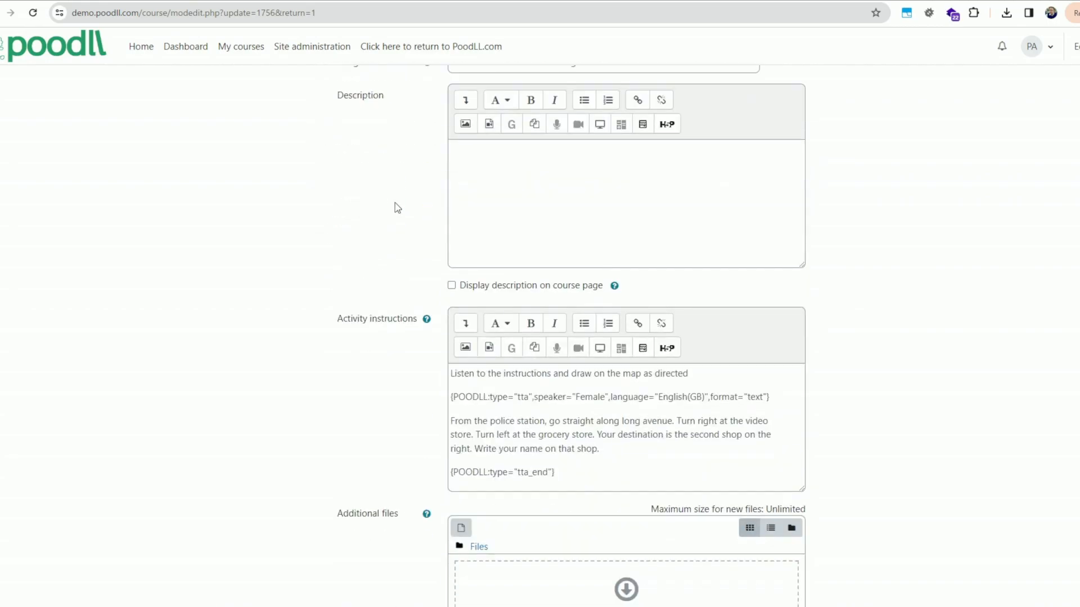
scroll(395, 207, "down", 1)
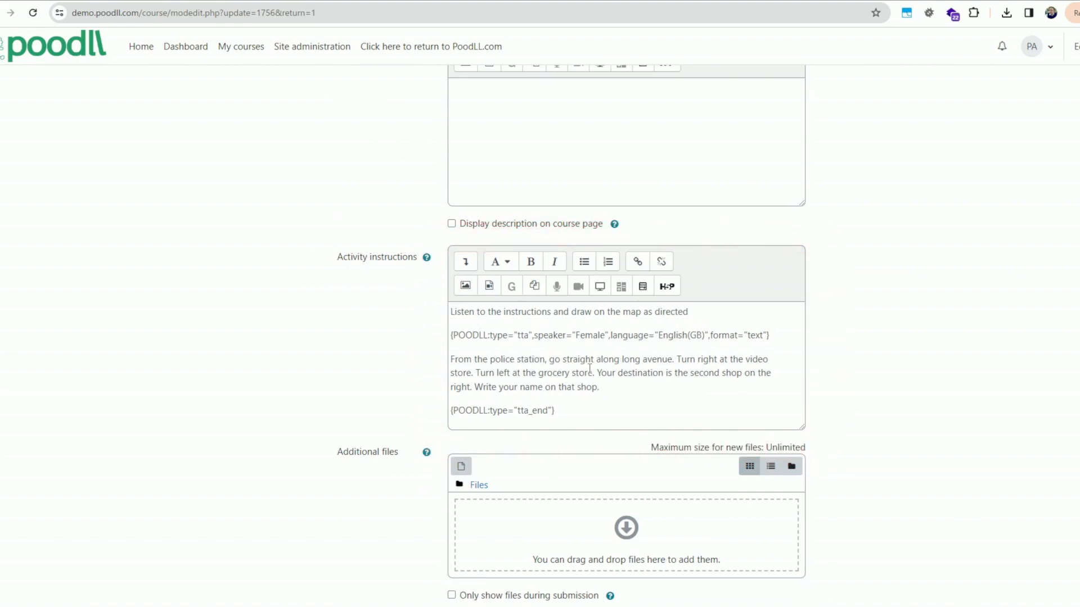
scroll(401, 322, "down", 6)
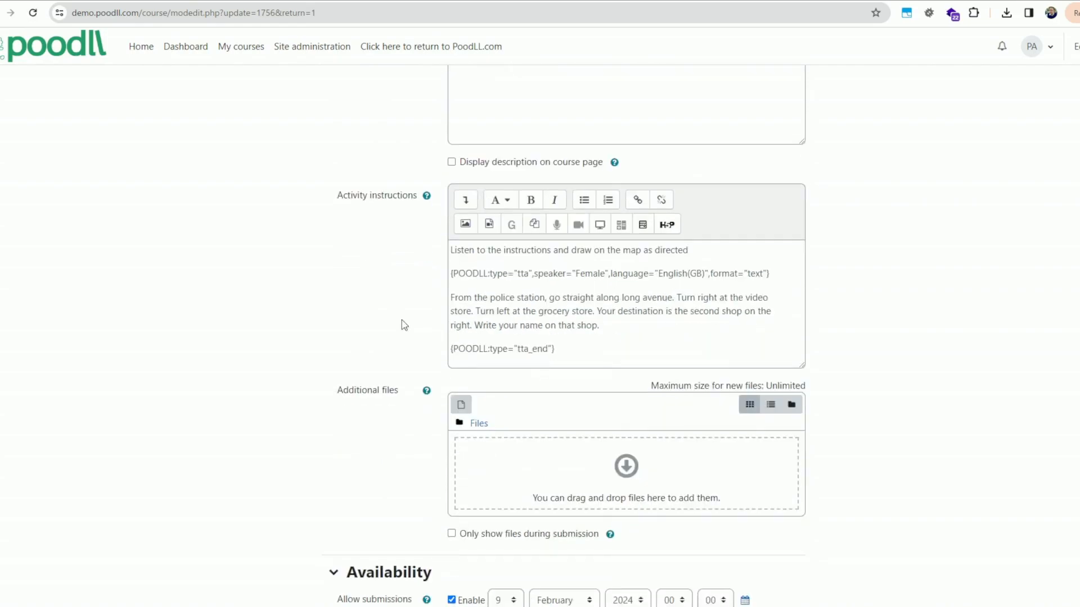
- Examine the availability and submission type settings, including the Poodll recording type, whiteboard background image and whiteboard size
scroll(398, 321, "down", 3)
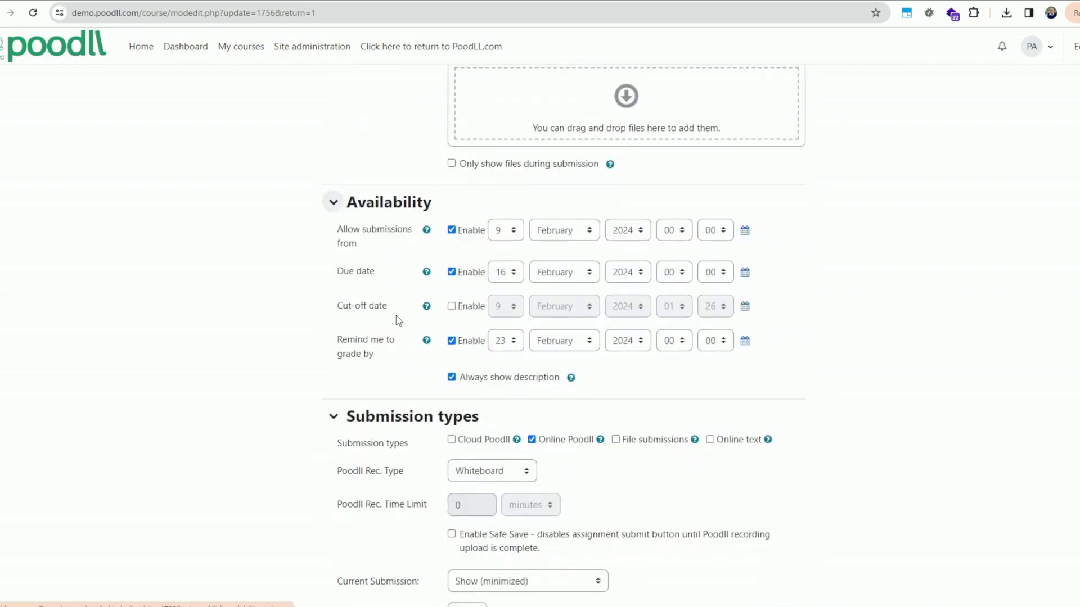
scroll(391, 306, "down", 2)
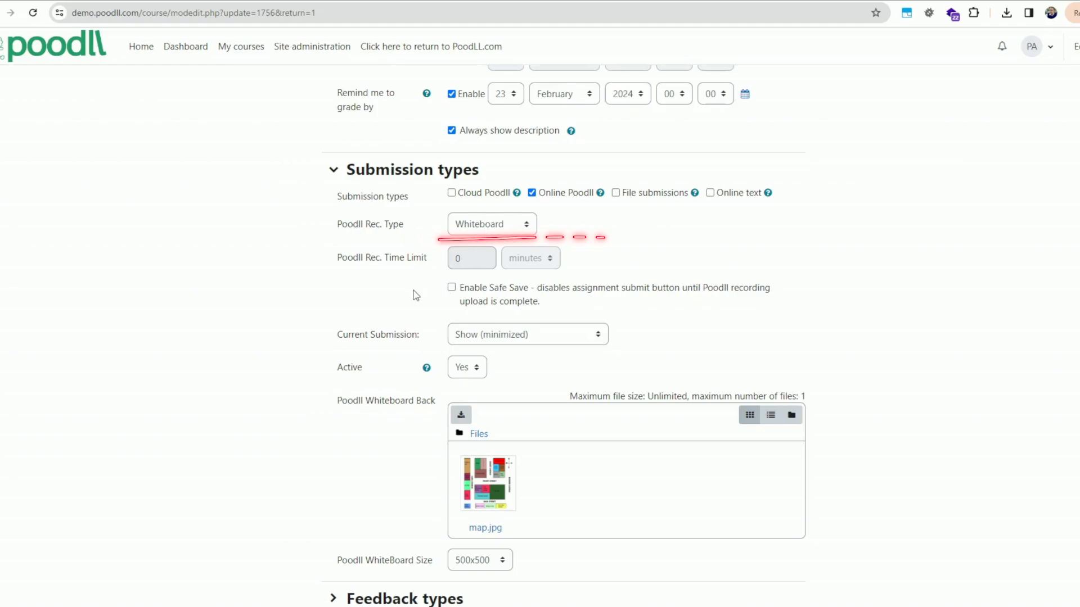
scroll(410, 293, "down", 2)
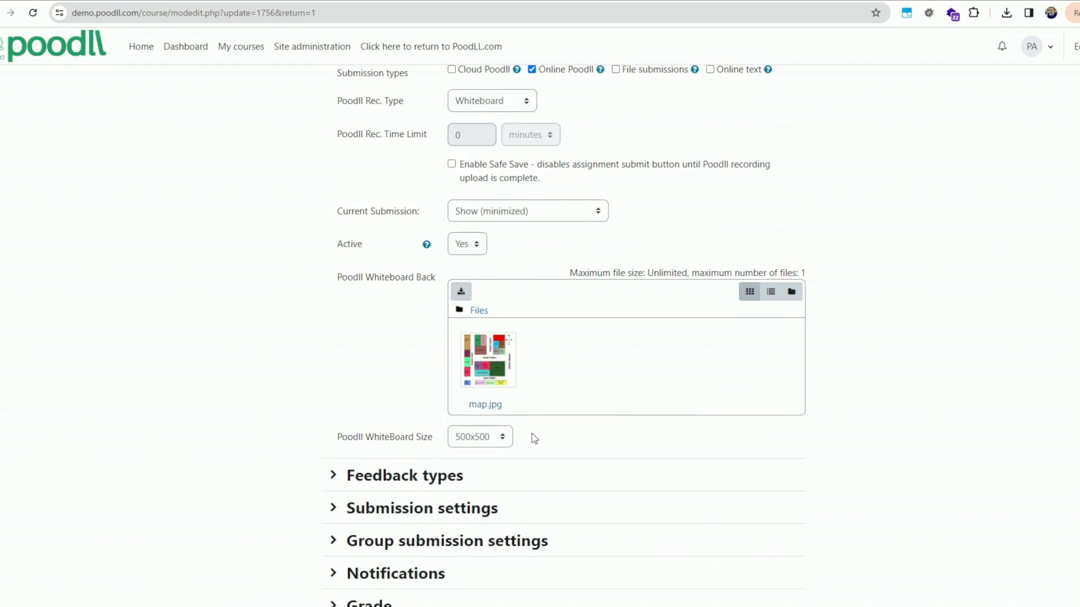
scroll(397, 369, "down", 2)
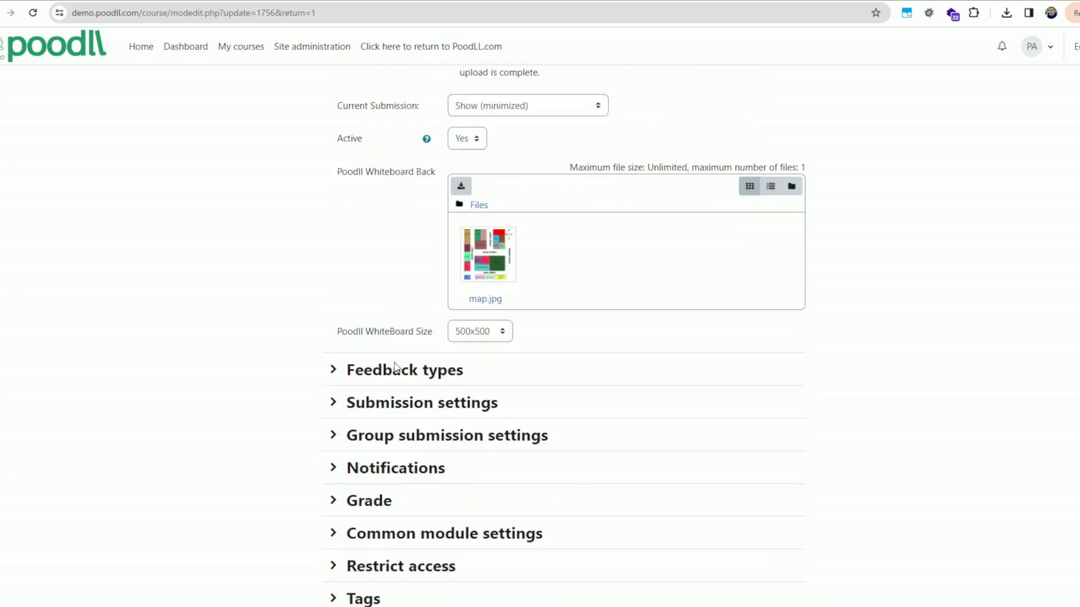
scroll(396, 368, "up", 3)
scroll(397, 368, "up", 6)
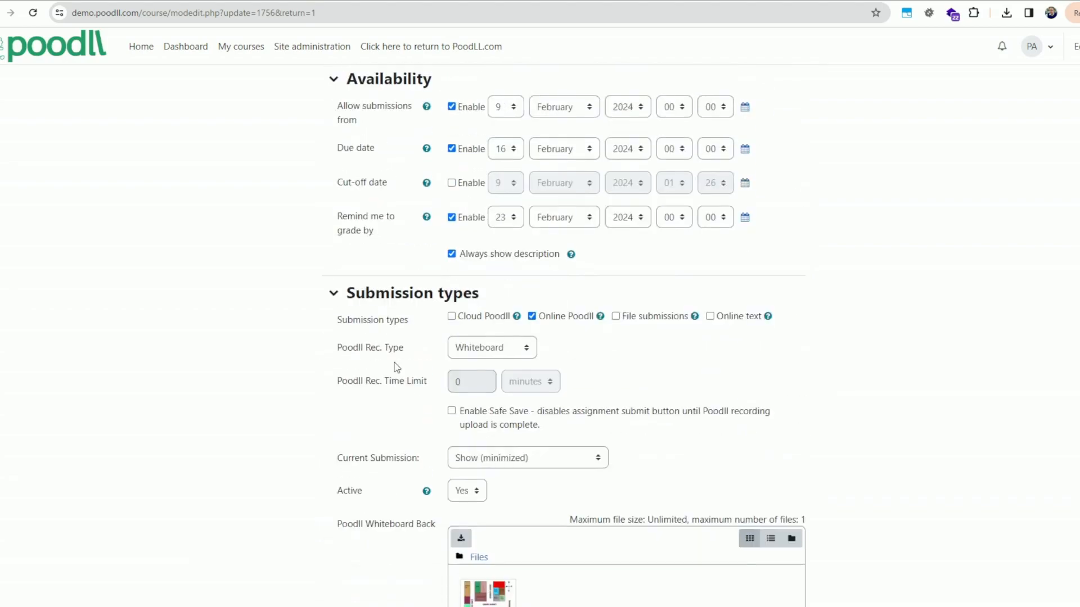
scroll(397, 367, "up", 5)
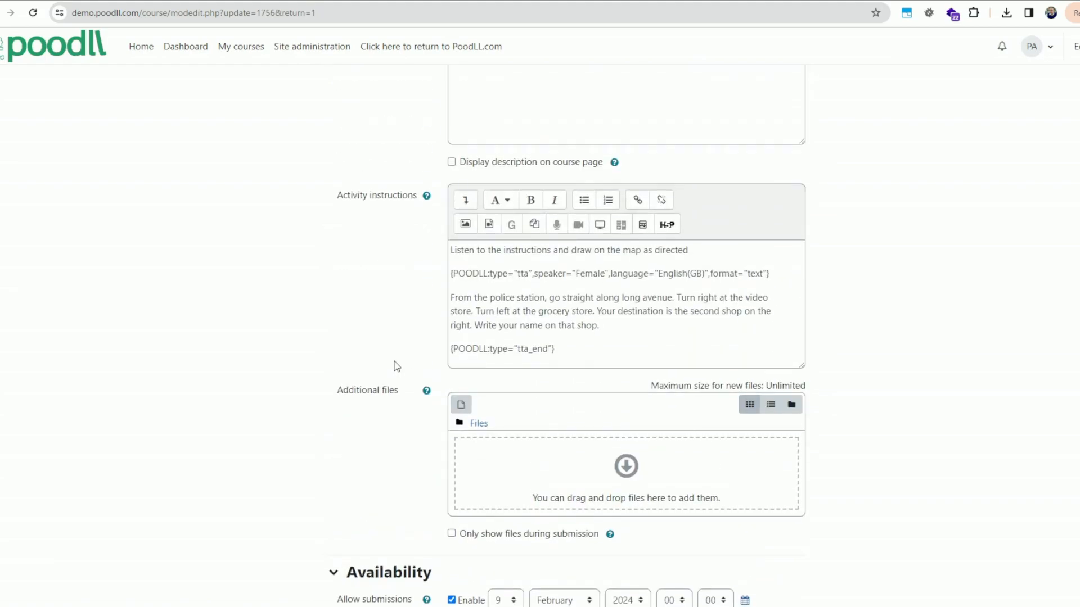
scroll(397, 366, "up", 6)
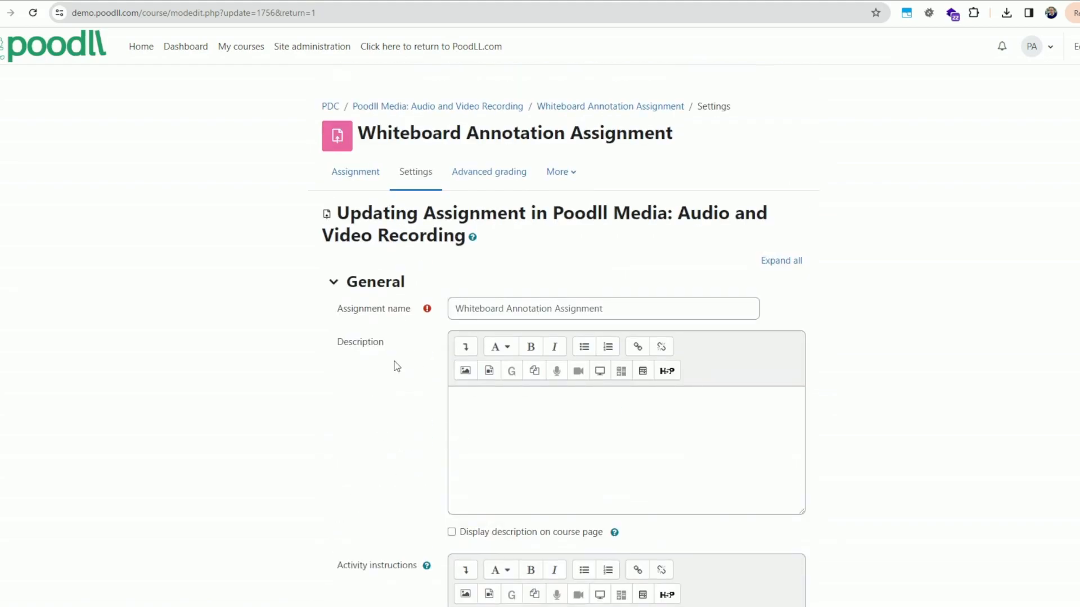